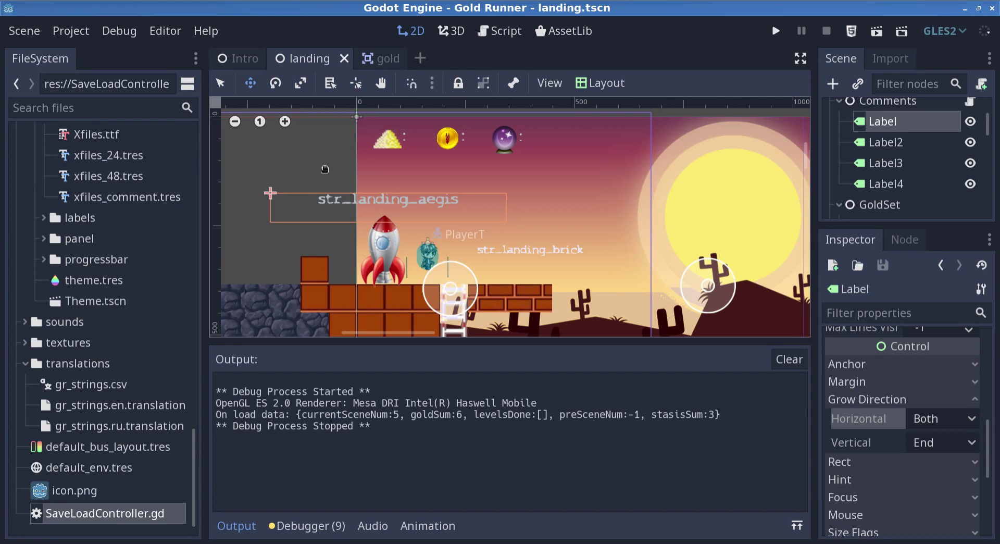
Open gr_strings.csv in Calc and inspect the id and en headers and key str_intro_title.
left_click(89, 391)
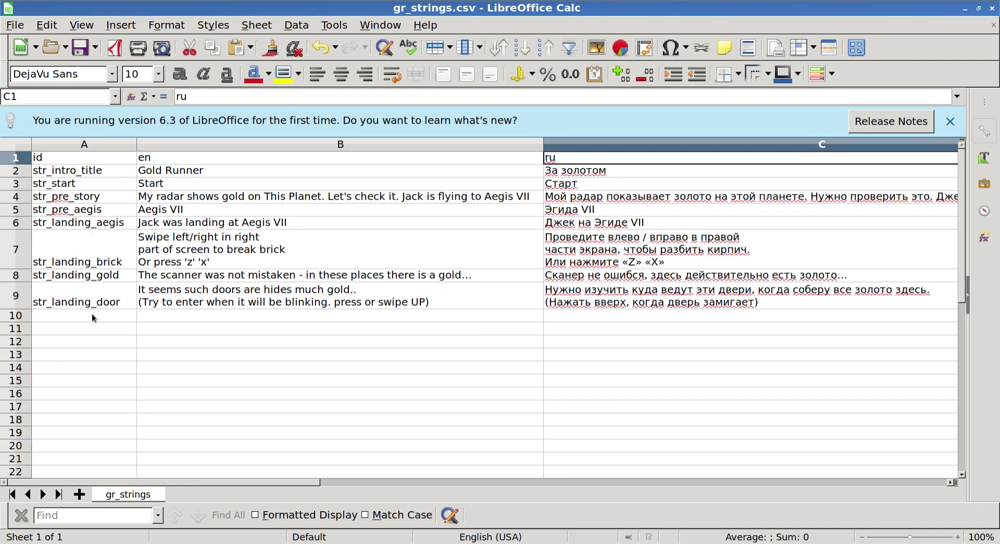
left_click(64, 158)
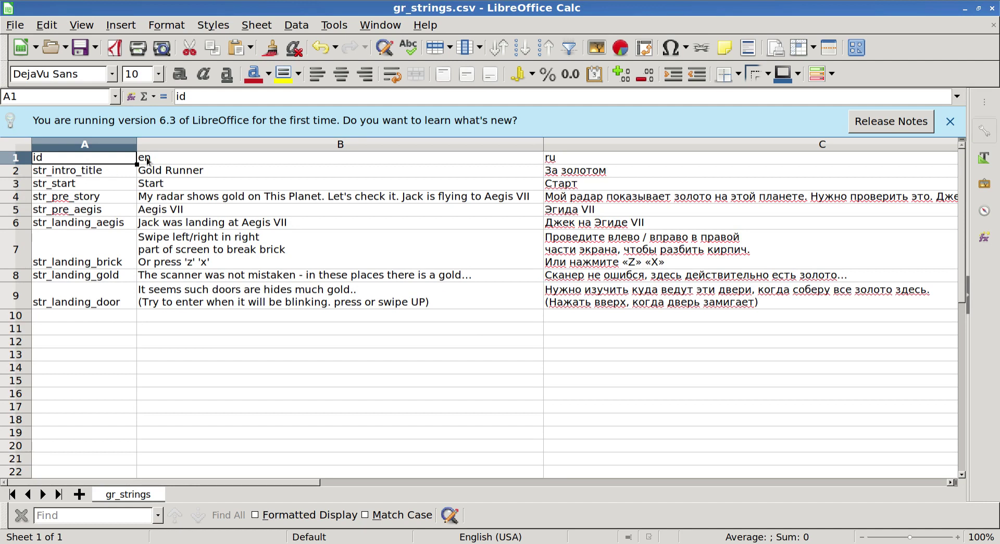
left_click(173, 157)
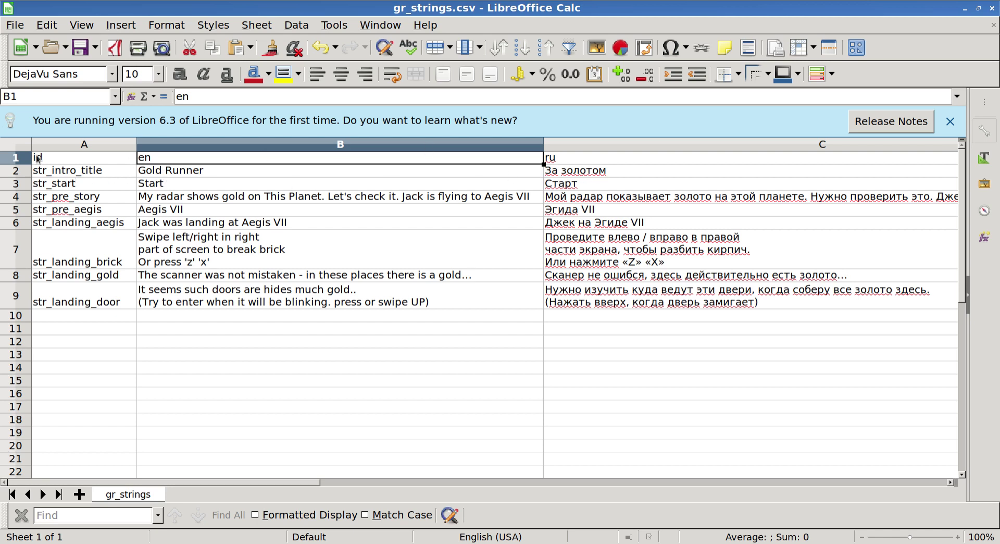
left_click(59, 170)
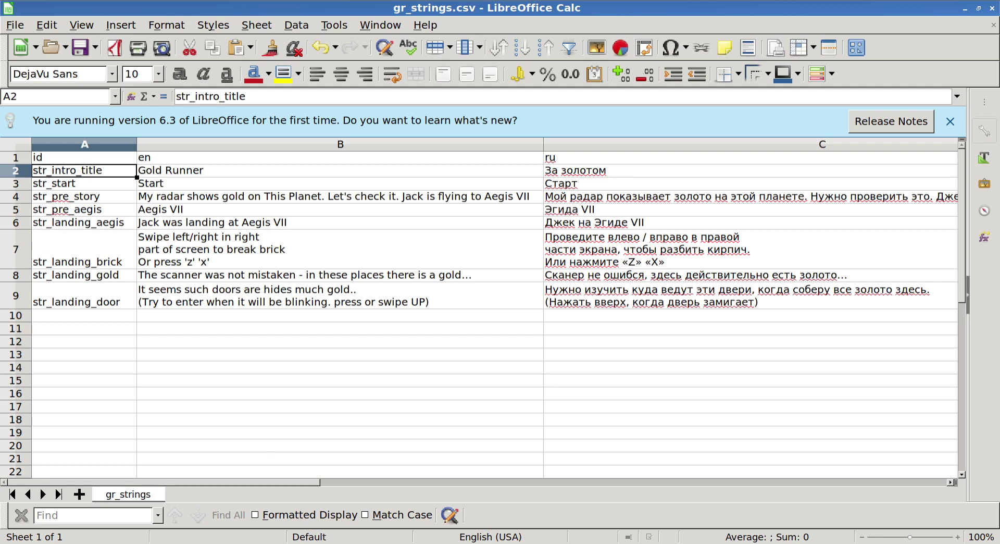
key("alt+Tab")
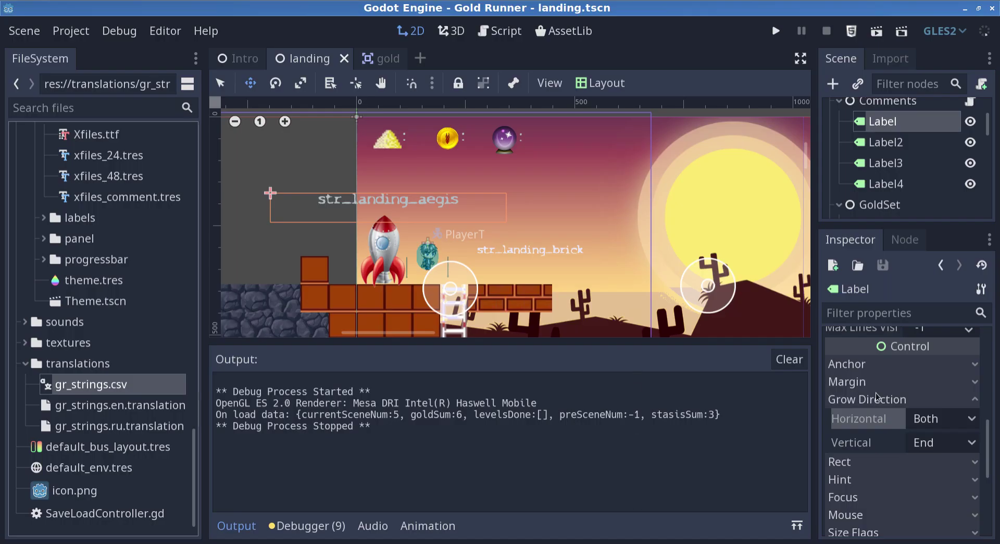
Focus the Label's Text key str_landing_aegis, then select gr_strings.csv and its English translation.
scroll(876, 396, "up", 5)
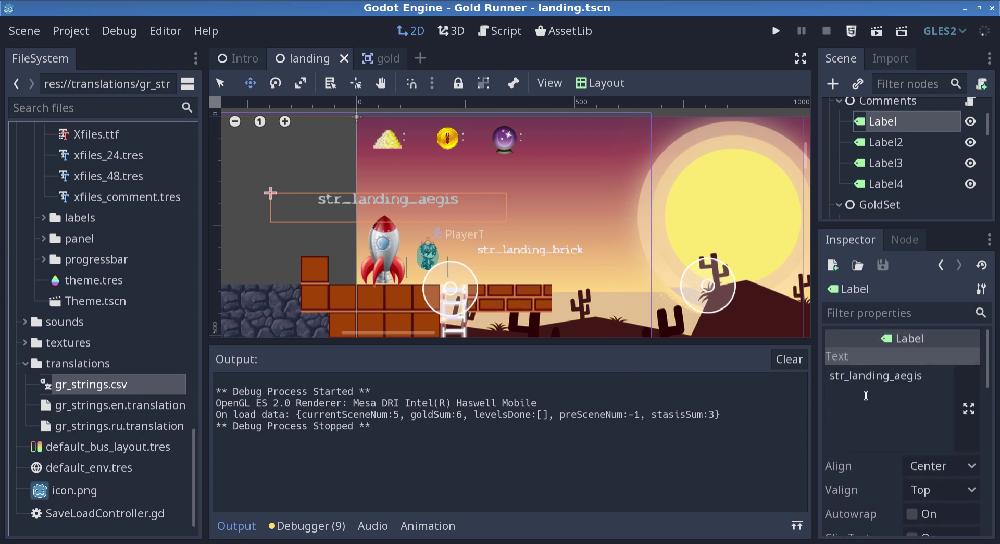
left_click(856, 394)
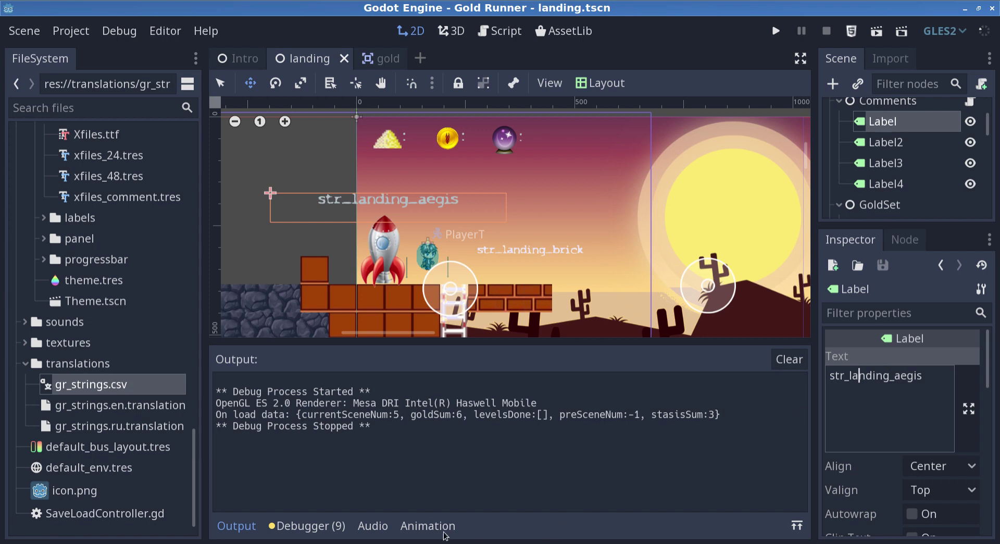
left_click(81, 387)
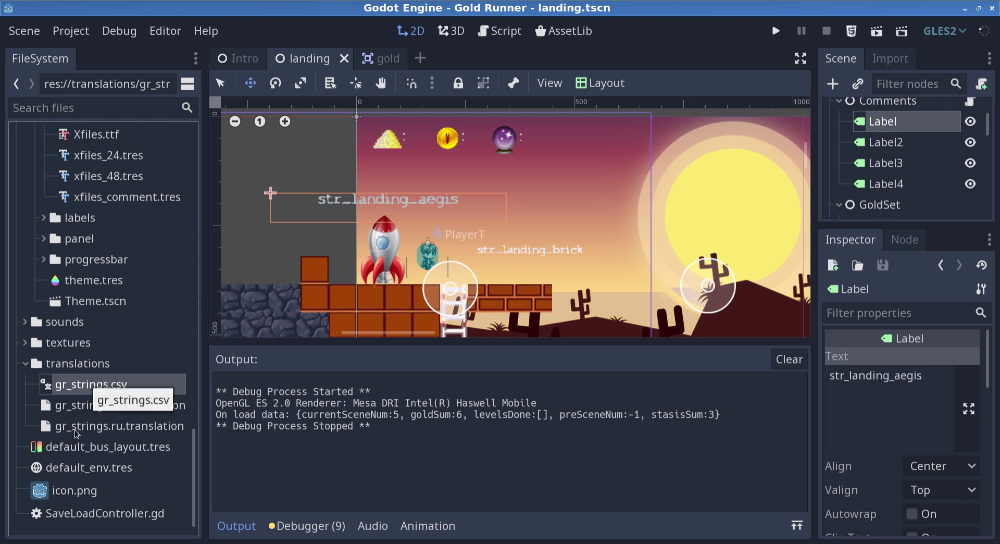
left_click(86, 406)
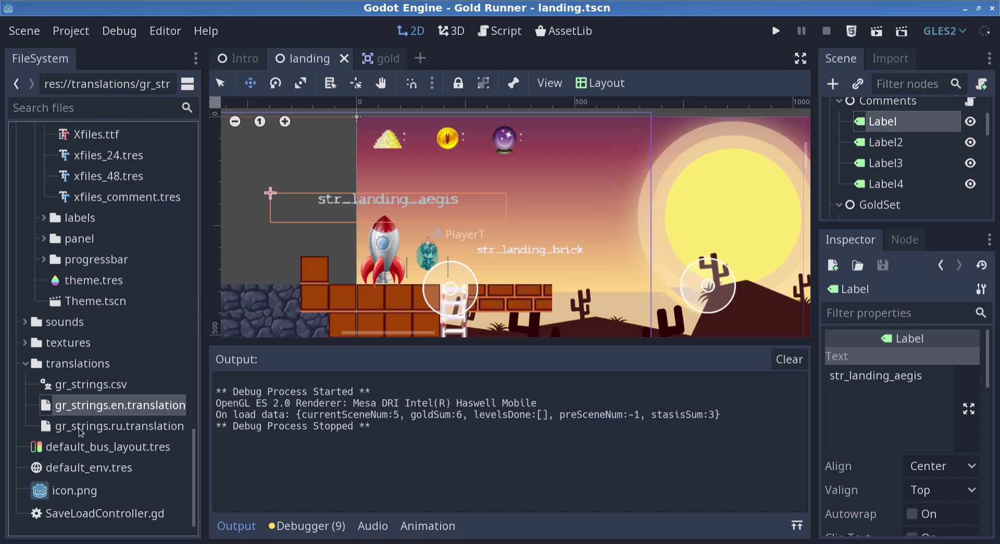
Compare the en and ru translation resources and open Localization in Project Settings.
left_click(82, 428)
left_click(88, 412)
left_click(81, 427)
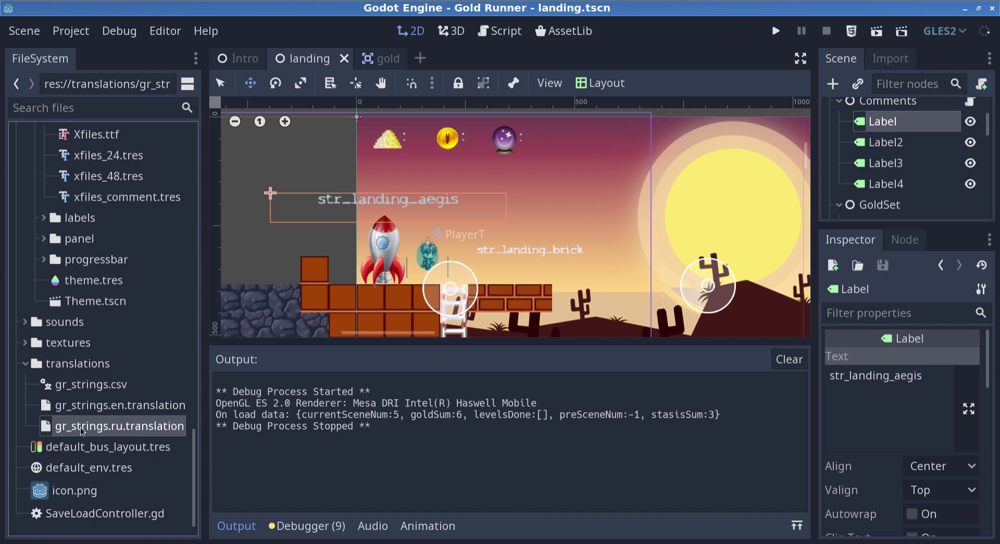
left_click(85, 407)
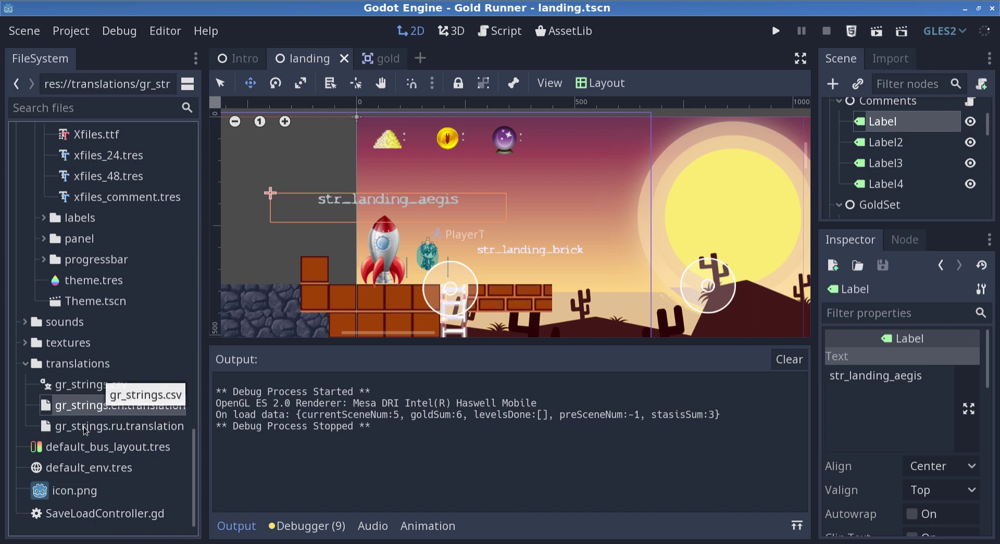
left_click(85, 430)
left_click(88, 385)
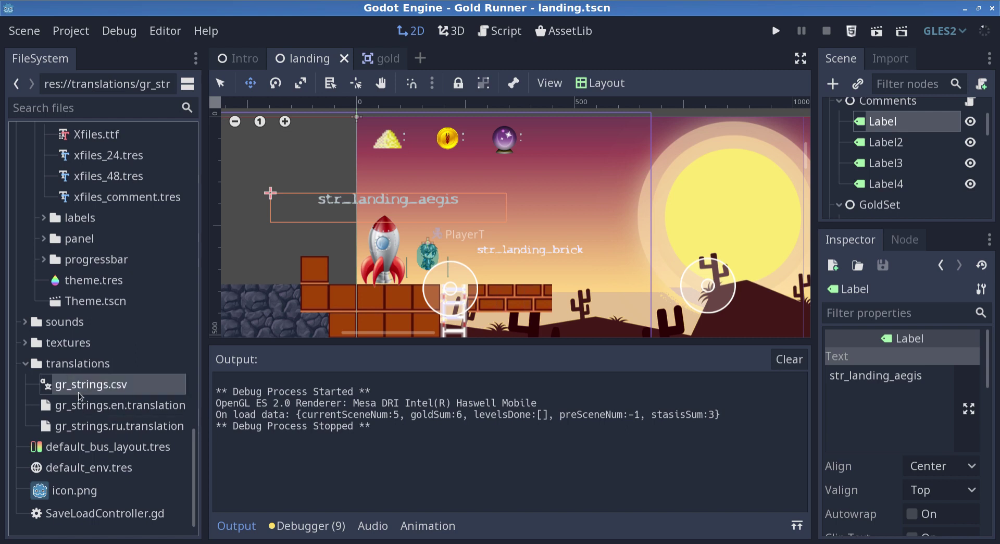
left_click(88, 411)
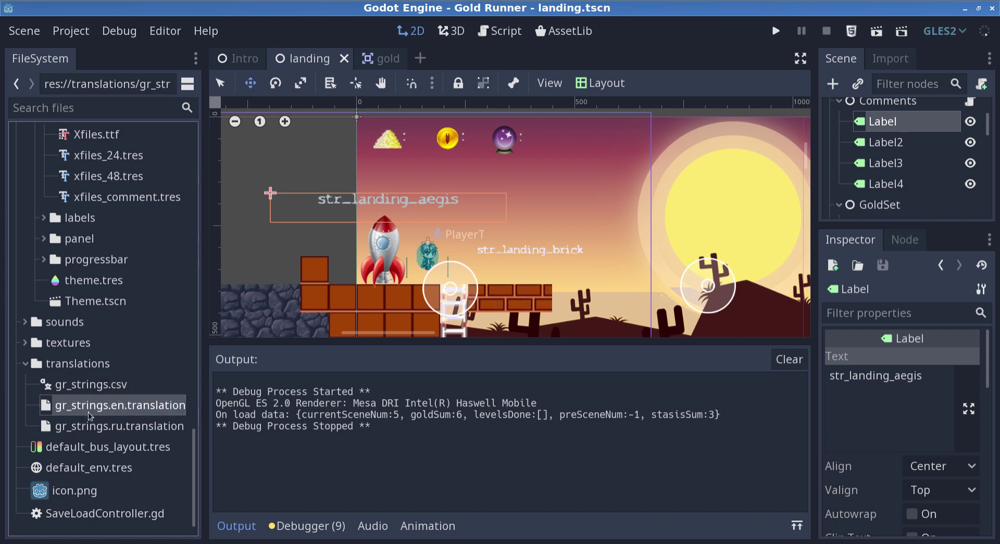
left_click(72, 31)
left_click(94, 55)
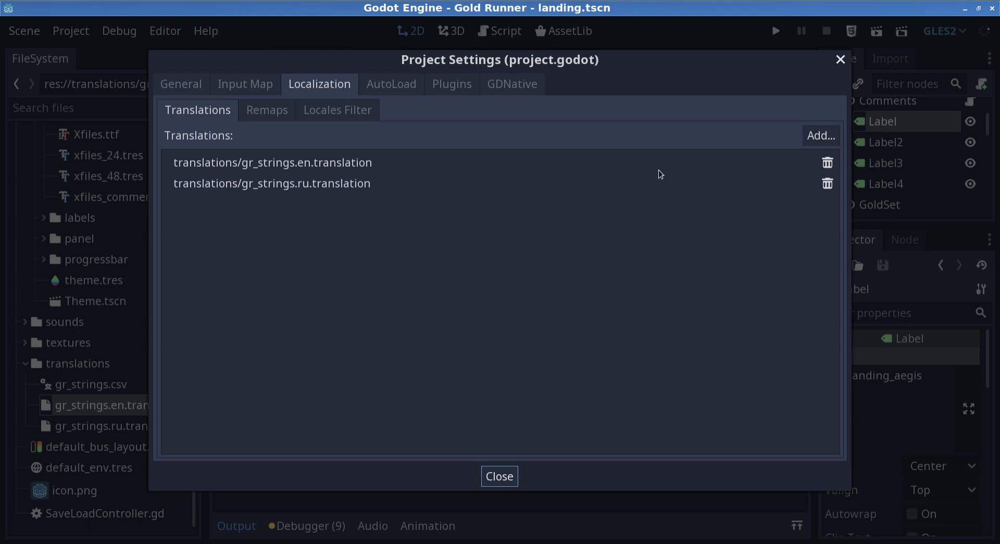
left_click(497, 476)
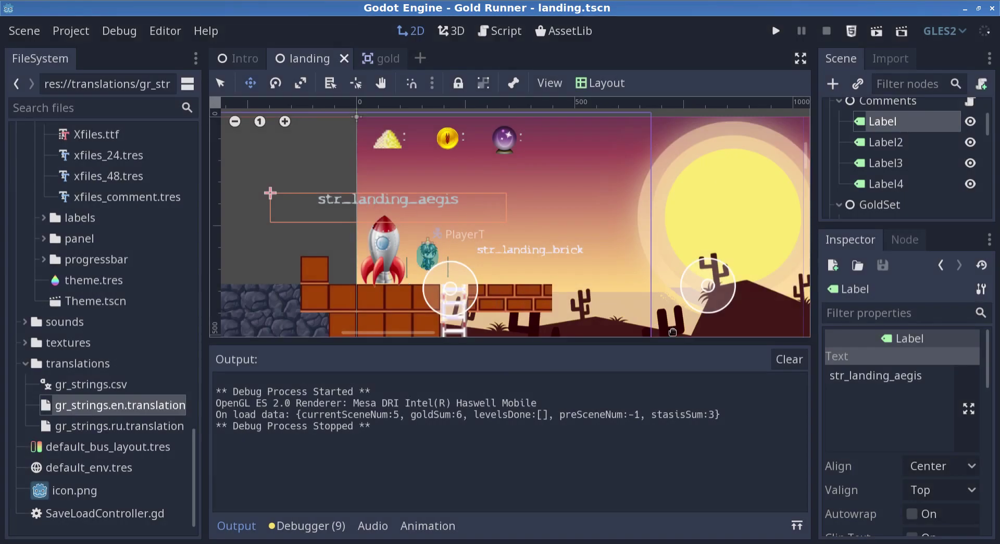
left_click(882, 404)
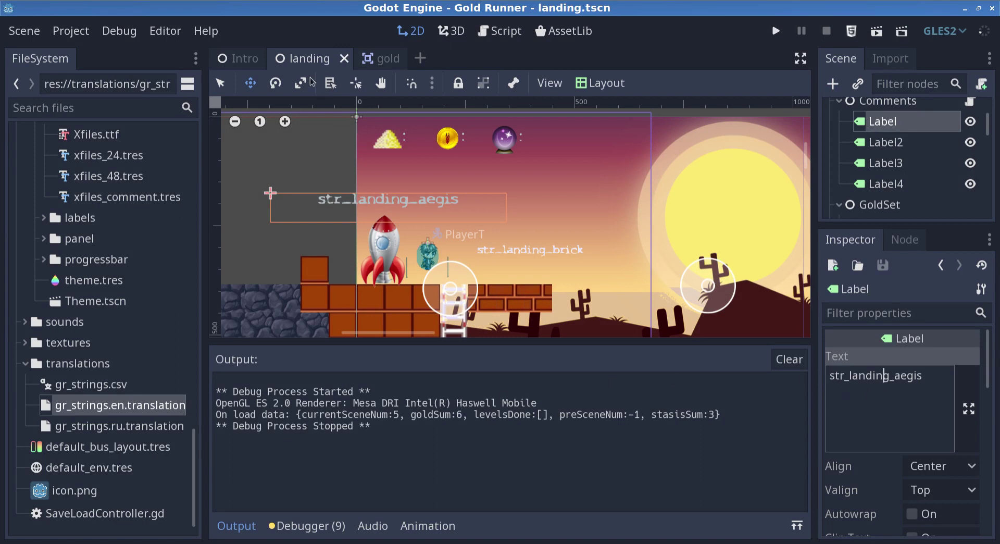
Play the landing scene alone, move the player right, then close the game window.
right_click(304, 61)
left_click(328, 181)
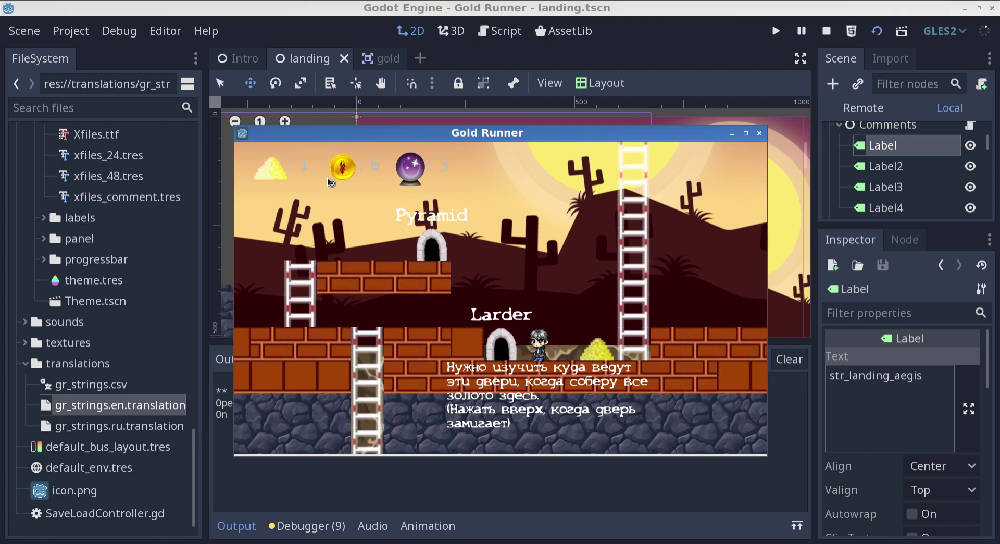
key("Right")
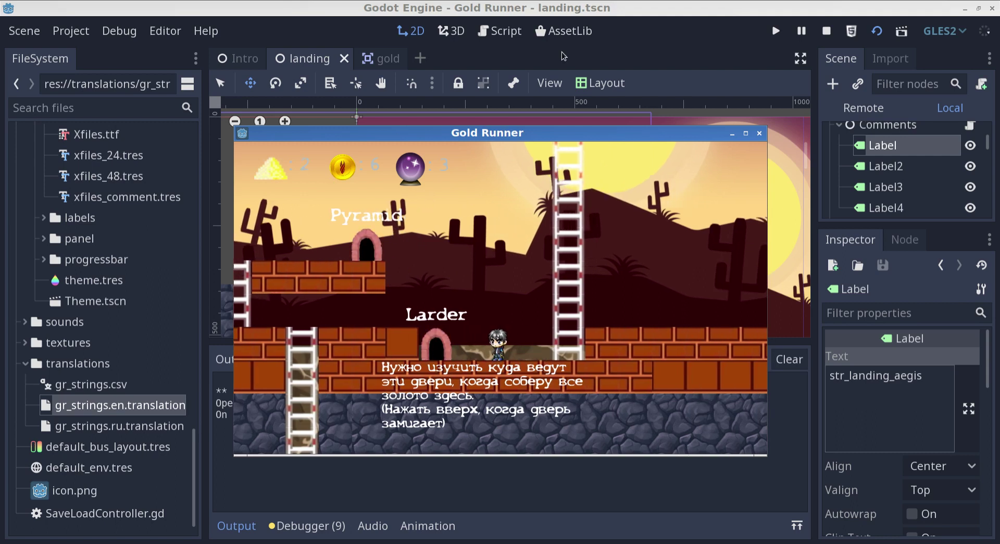
left_click(756, 134)
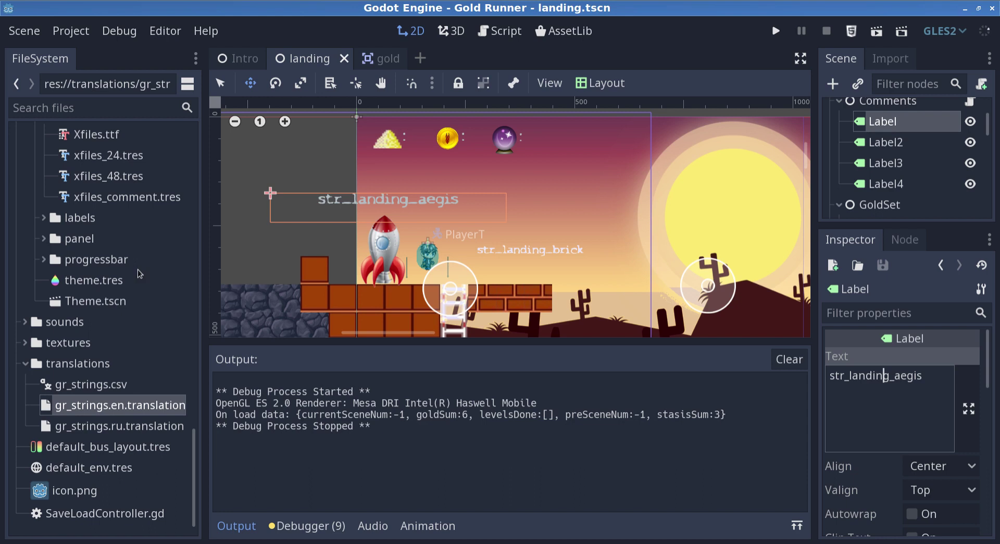
Open SaveLoadController.gd and place the caret on the set_locale line.
mouse_move(242, 60)
left_click(82, 514)
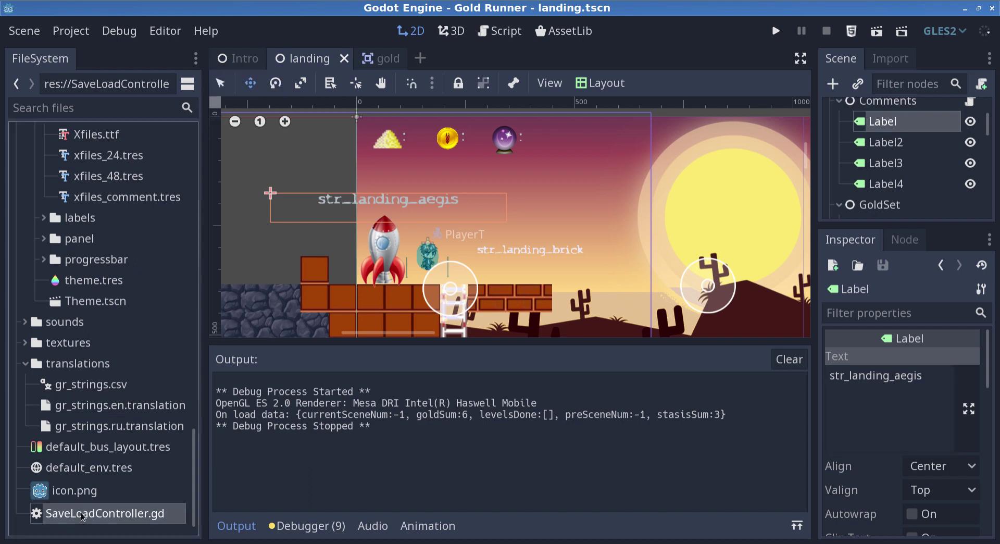
double_click(82, 514)
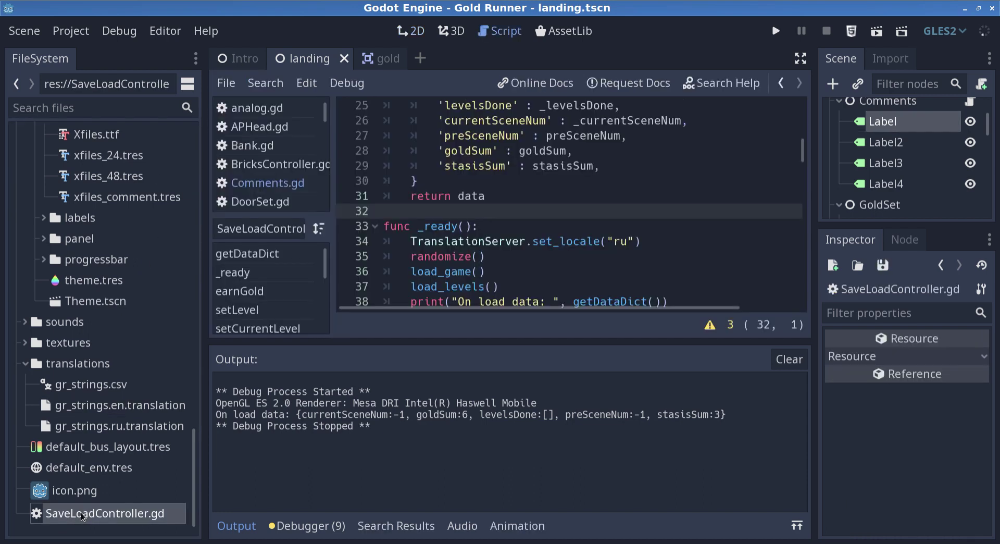
left_click(456, 232)
left_click(425, 244)
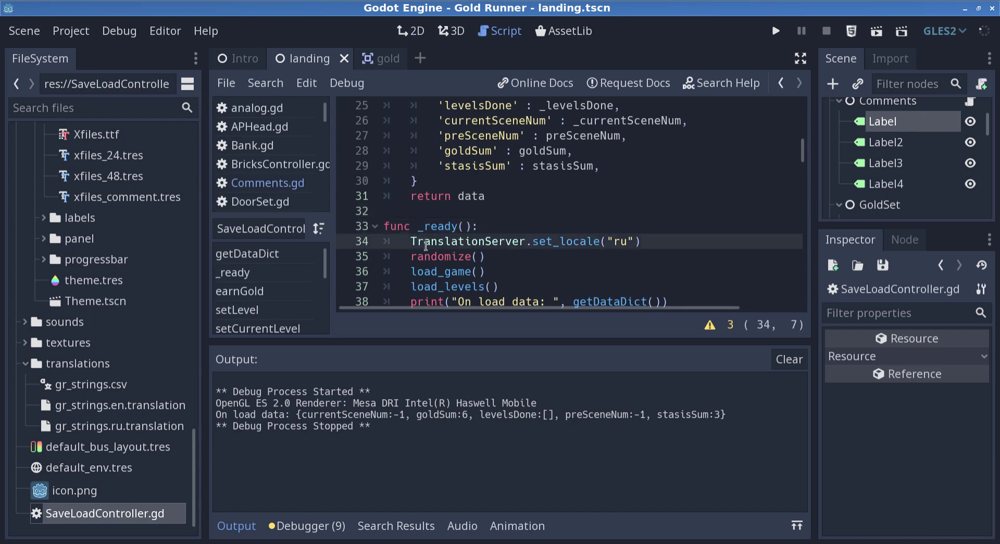
Comment out TranslationServer.set_locale("ru") with Ctrl+K and run the landing scene again.
key("Right")
key("Right")
key("Right")
key("Right")
key("Right")
key("Right")
key("Right")
key("Right")
key("Right")
key("Right")
key("BackSpace")
key("BackSpace")
type("ru")
key("ctrl")
key("ctrl+k")
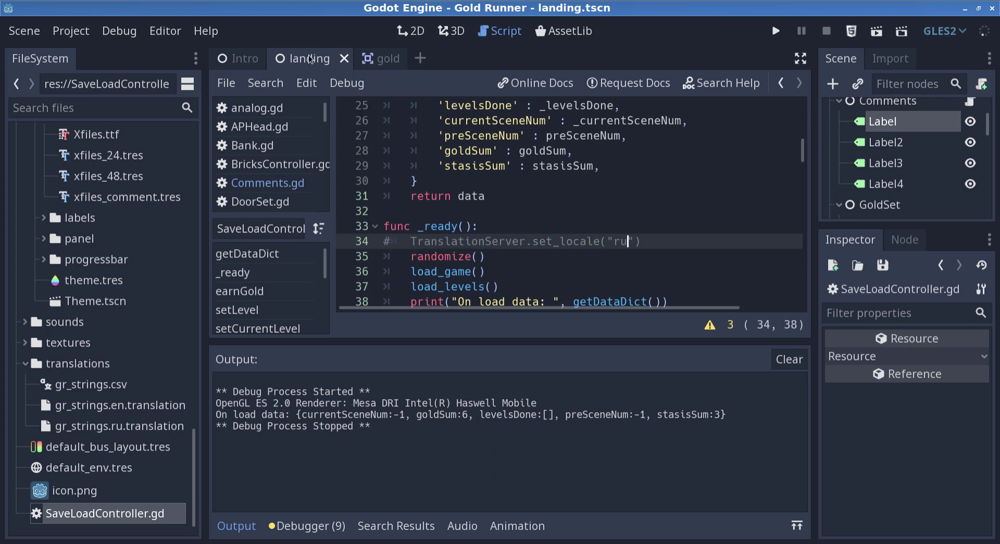
right_click(310, 57)
left_click(341, 179)
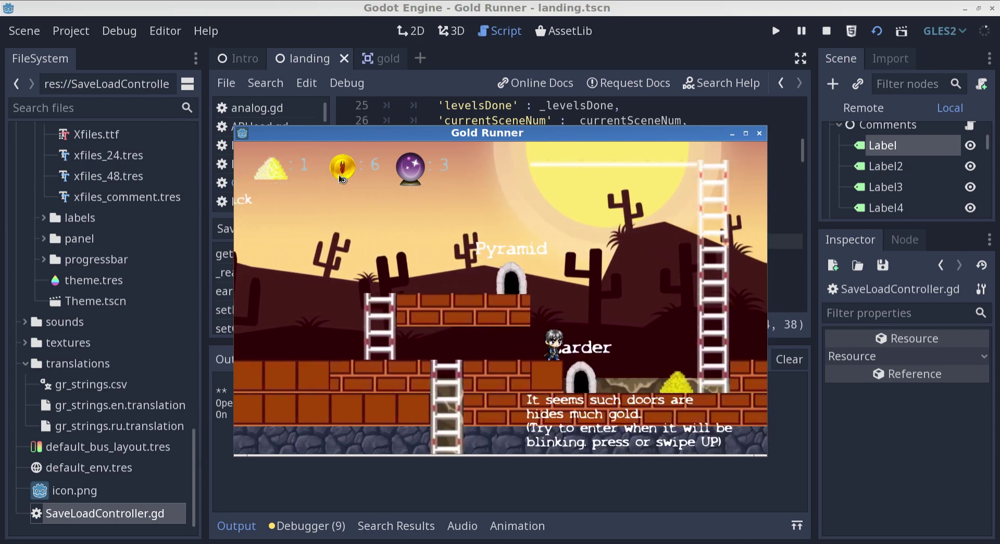
key("Left")
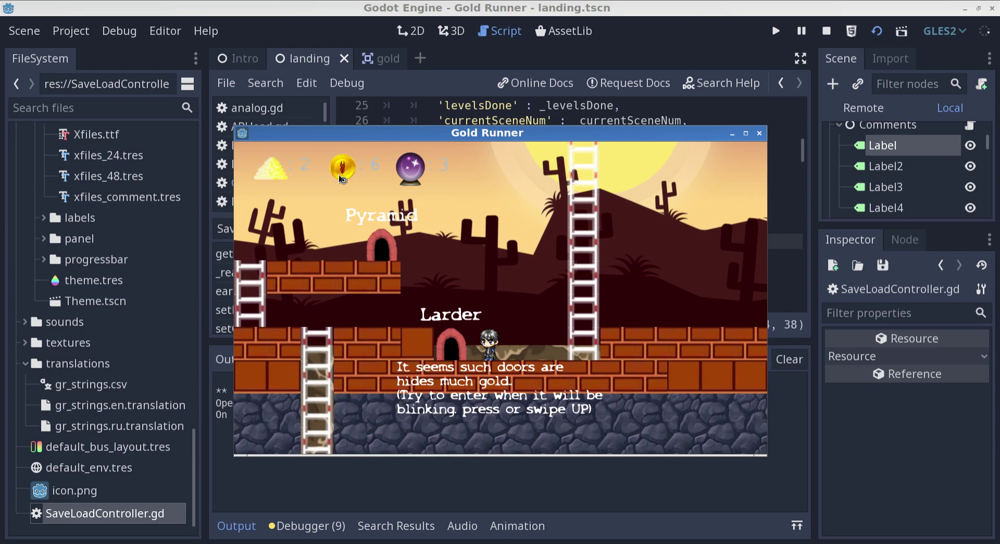
left_click(759, 133)
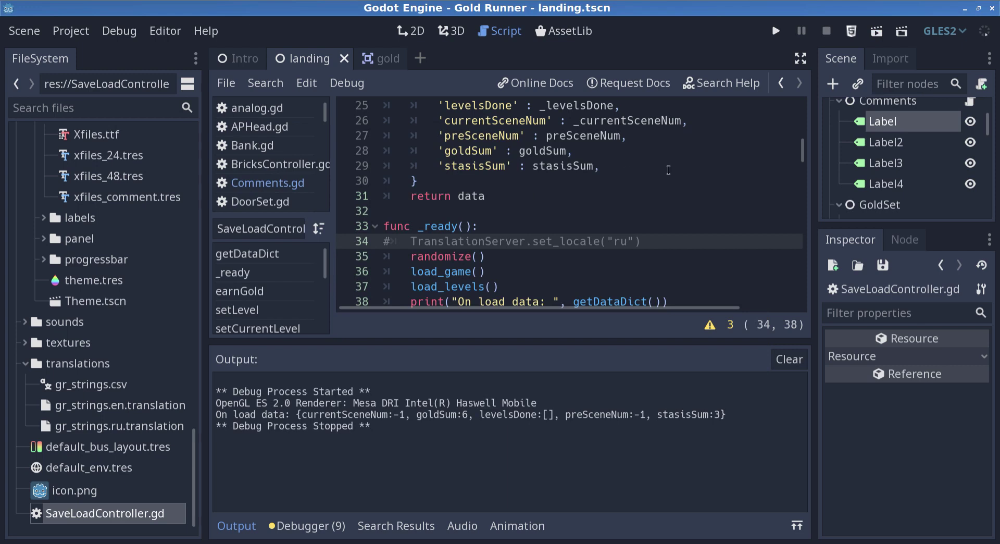
From the Intro tab, expand scenes/PreStory and open PreStory.tscn in the 2D view.
left_click(239, 54)
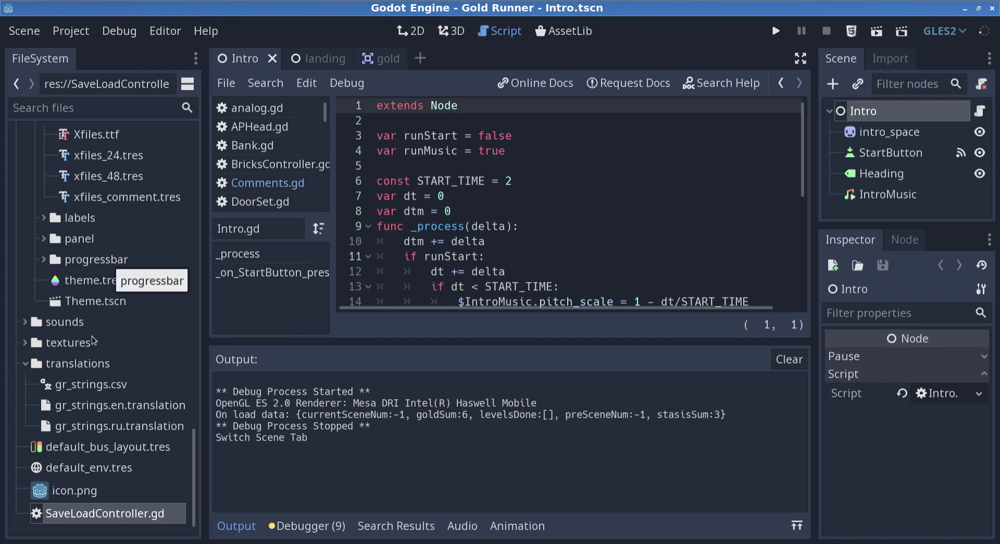
scroll(74, 229, "up", 5)
scroll(74, 230, "up", 5)
scroll(75, 229, "up", 5)
scroll(74, 229, "up", 5)
scroll(74, 226, "up", 5)
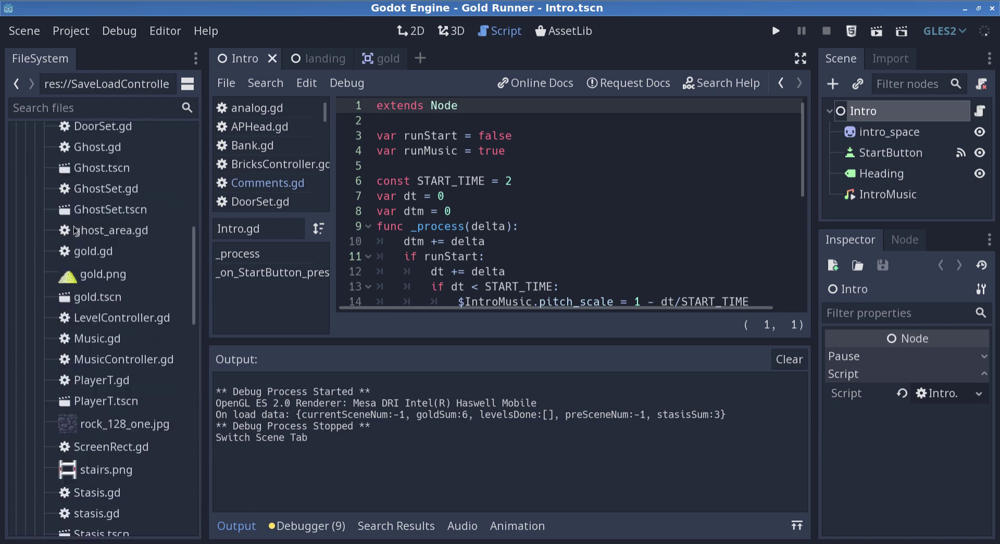
scroll(73, 226, "up", 3)
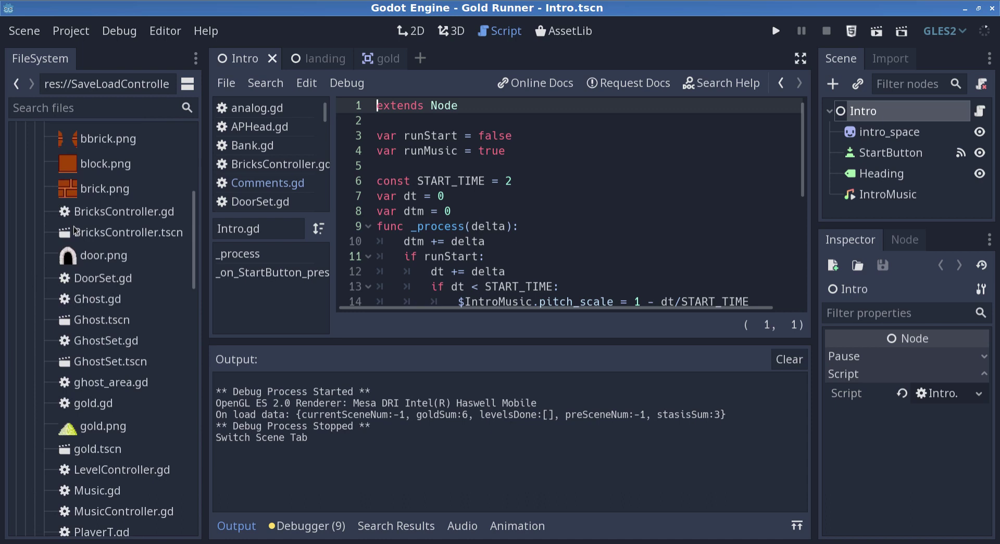
scroll(73, 226, "down", 3)
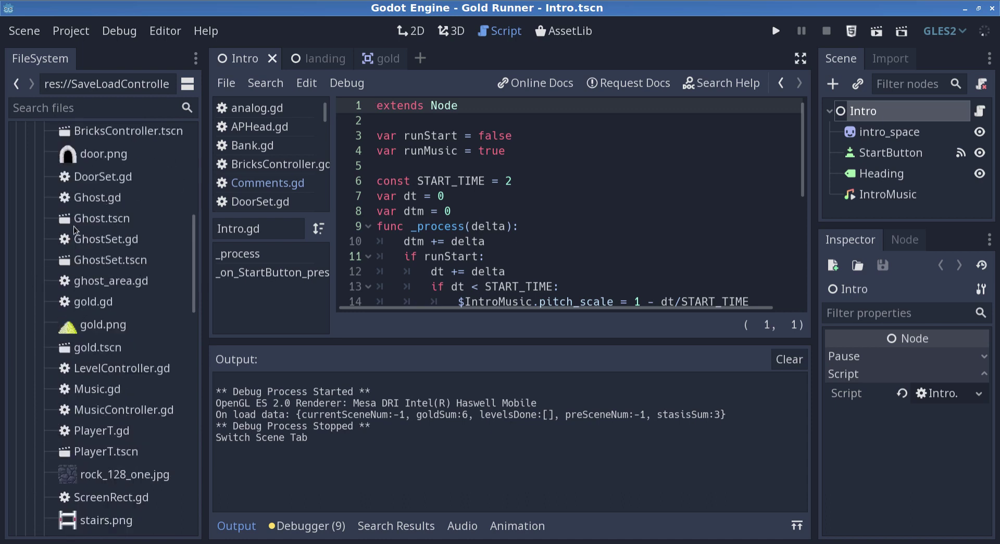
scroll(73, 226, "up", 5)
scroll(74, 226, "up", 5)
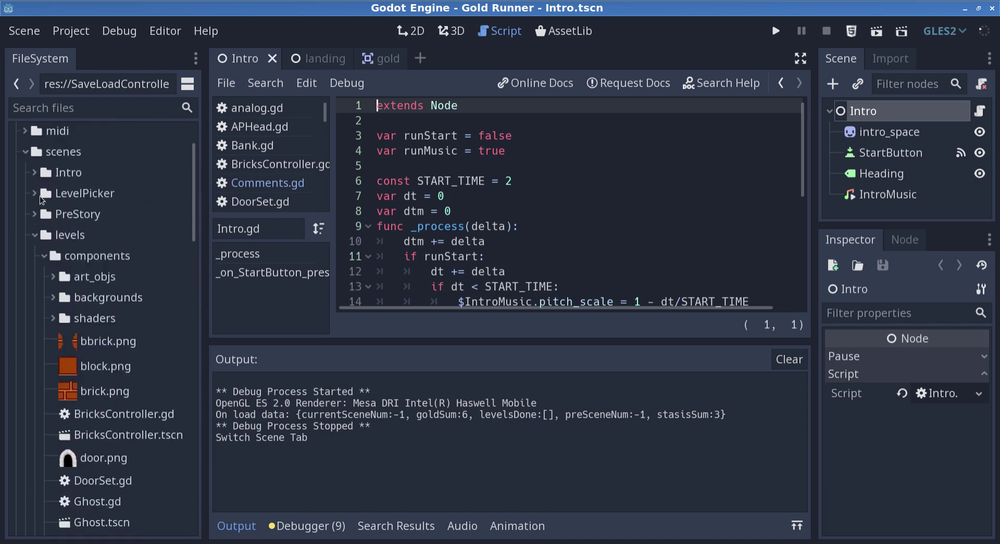
left_click(35, 216)
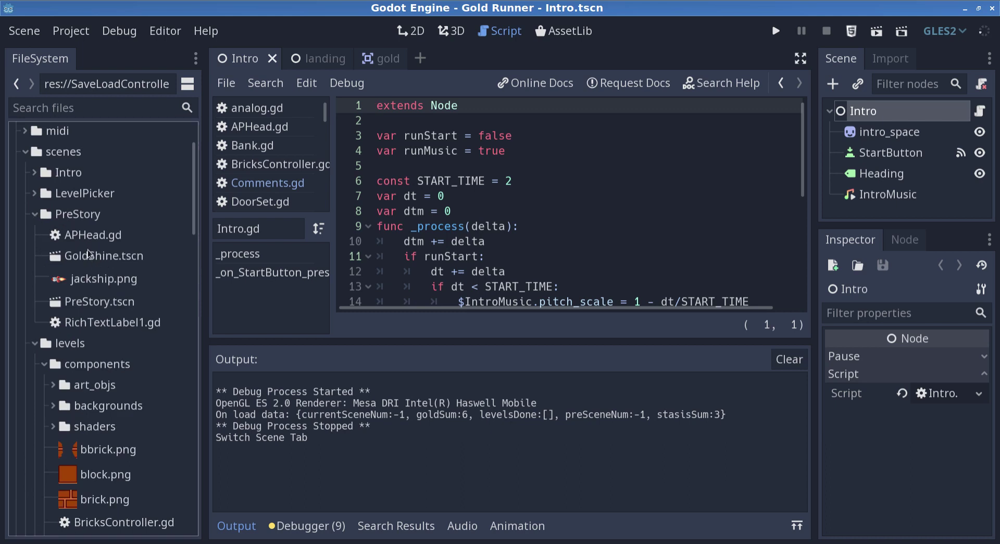
double_click(99, 303)
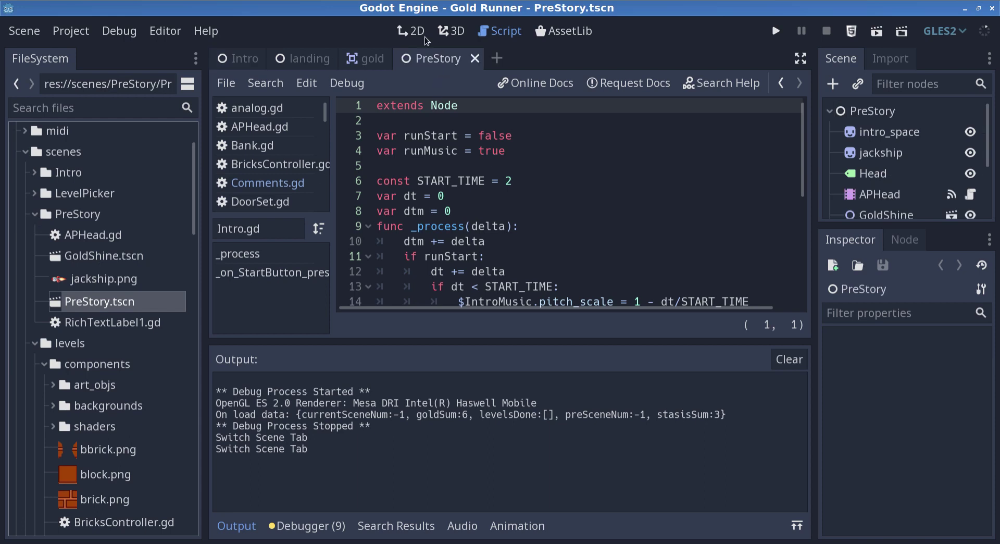
left_click(411, 30)
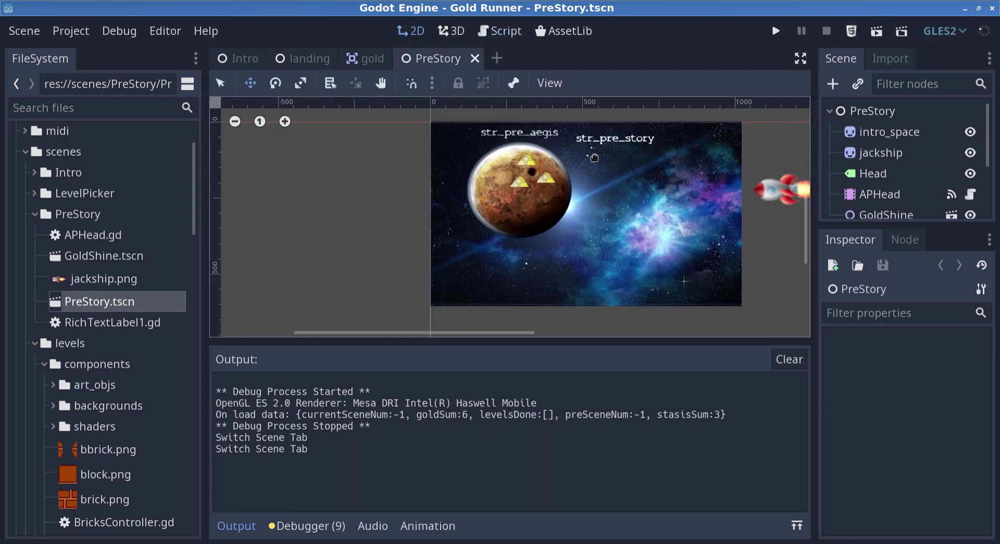
Select RichTextLabel1 and inspect its Text value, the key str_pre_story.
scroll(881, 161, "down", 2)
scroll(886, 183, "down", 2)
left_click(890, 200)
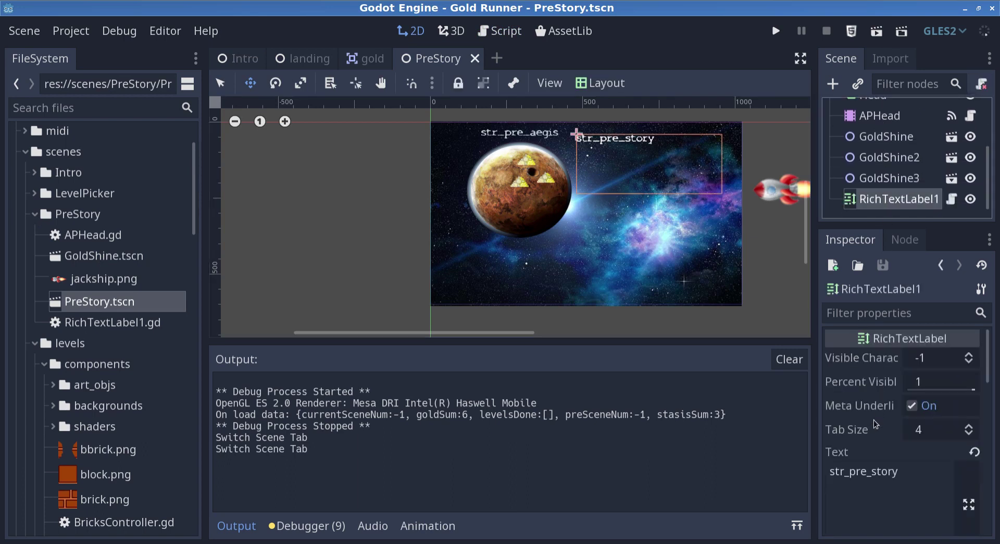
left_click(905, 476)
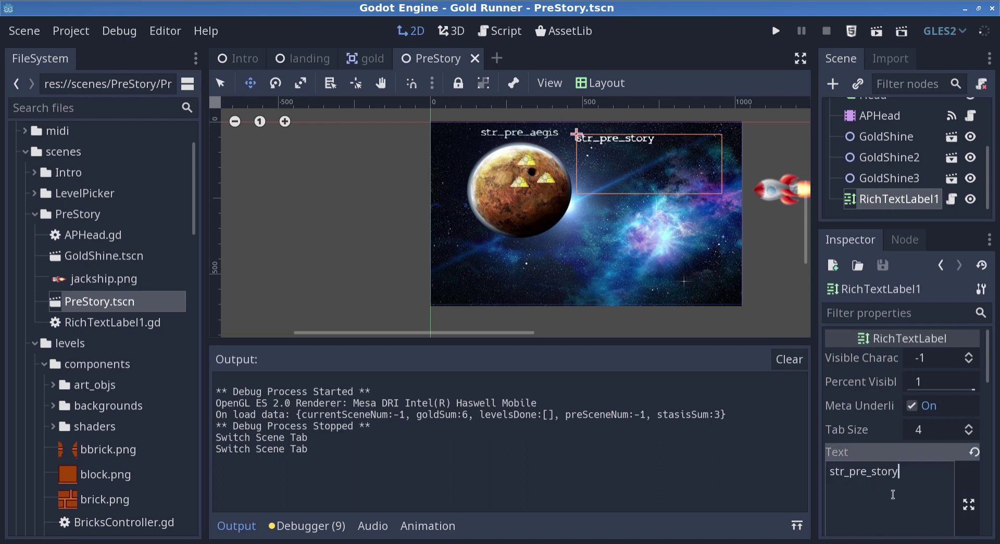
key("Home")
key("Right")
Play the PreStory scene alone and close the game after its English story text.
right_click(429, 64)
left_click(451, 185)
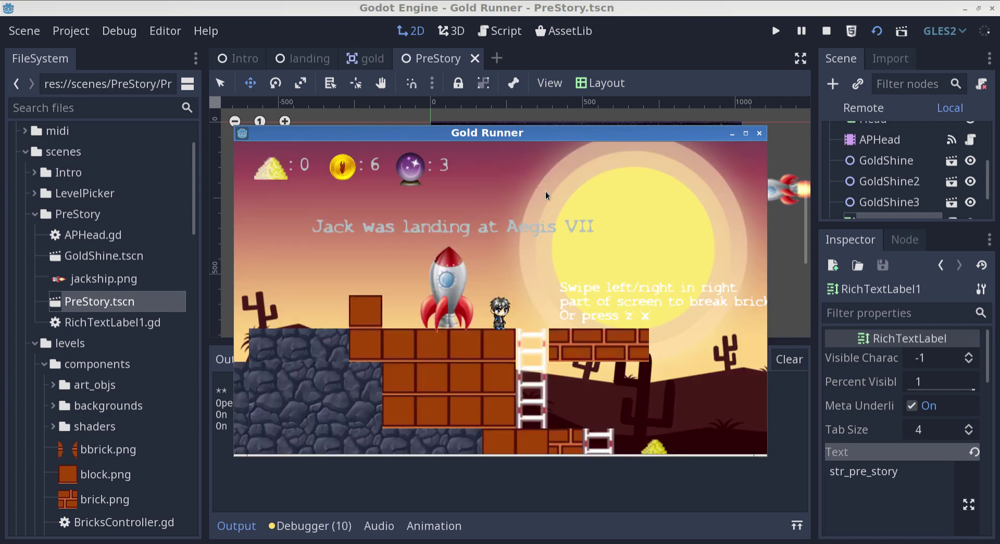
left_click(758, 134)
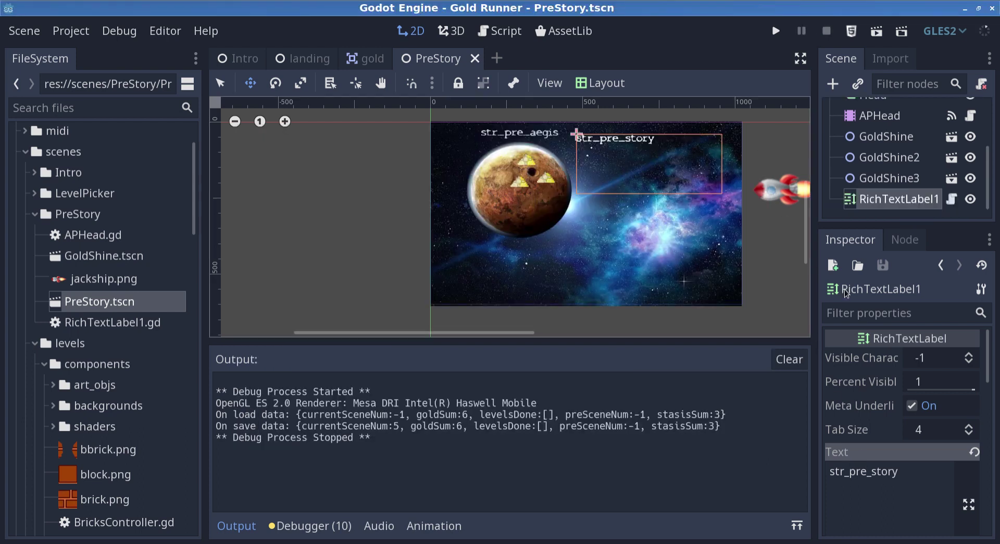
Open RichTextLabel1.gd and move the caret along line 8 to the tr("str_pre_story") call.
left_click(951, 202)
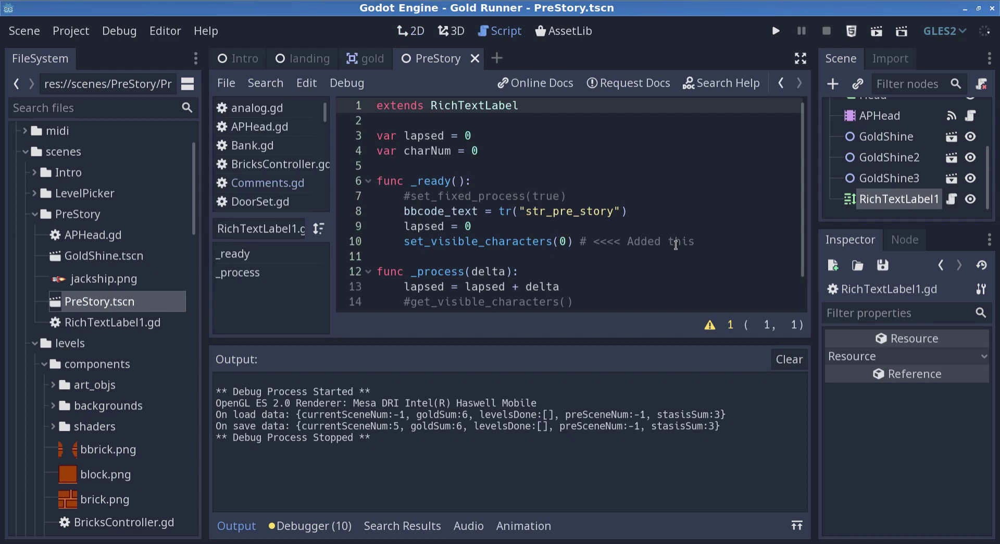
left_click(447, 214)
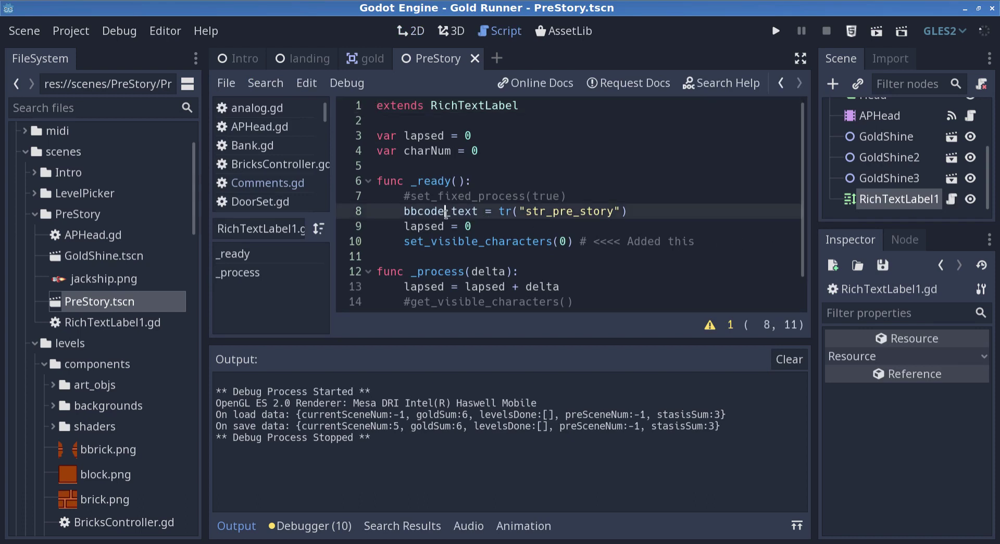
key("Right")
key("Right")
key("Right")
key("Right")
key("Right")
key("Right")
key("Right")
key("Left")
key("Left")
key("Right")
key("Right")
key("Right")
key("Right")
key("Right")
key("Right")
key("Right")
key("Right")
key("Right")
key("Right")
key("Right")
key("Left")
key("Left")
key("Left")
key("Left")
key("Left")
key("Left")
key("Left")
key("Left")
key("Right")
key("Right")
key("Left")
key("Left")
key("Left")
key("Left")
key("Left")
key("Left")
key("Left")
key("Left")
key("Left")
key("Left")
key("Right")
key("Right")
key("Right")
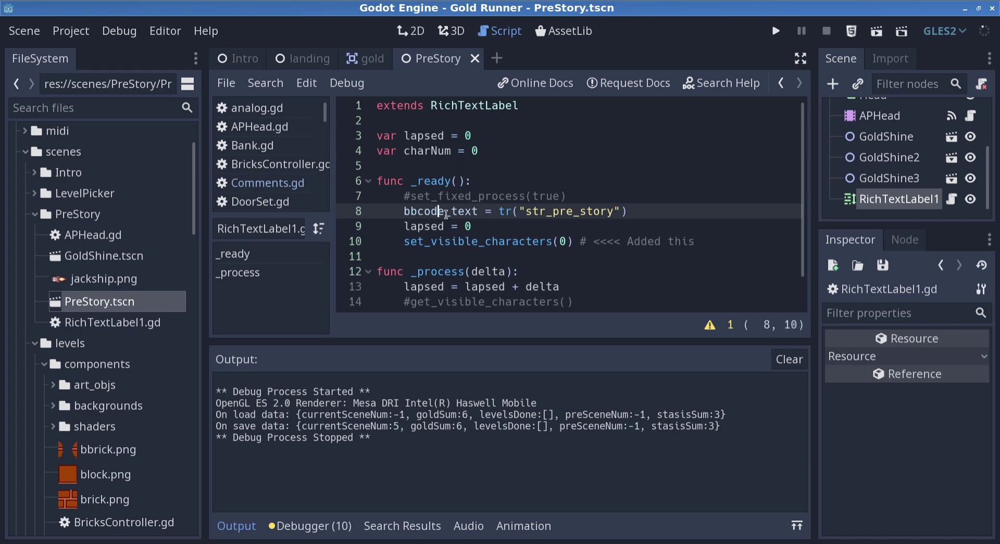